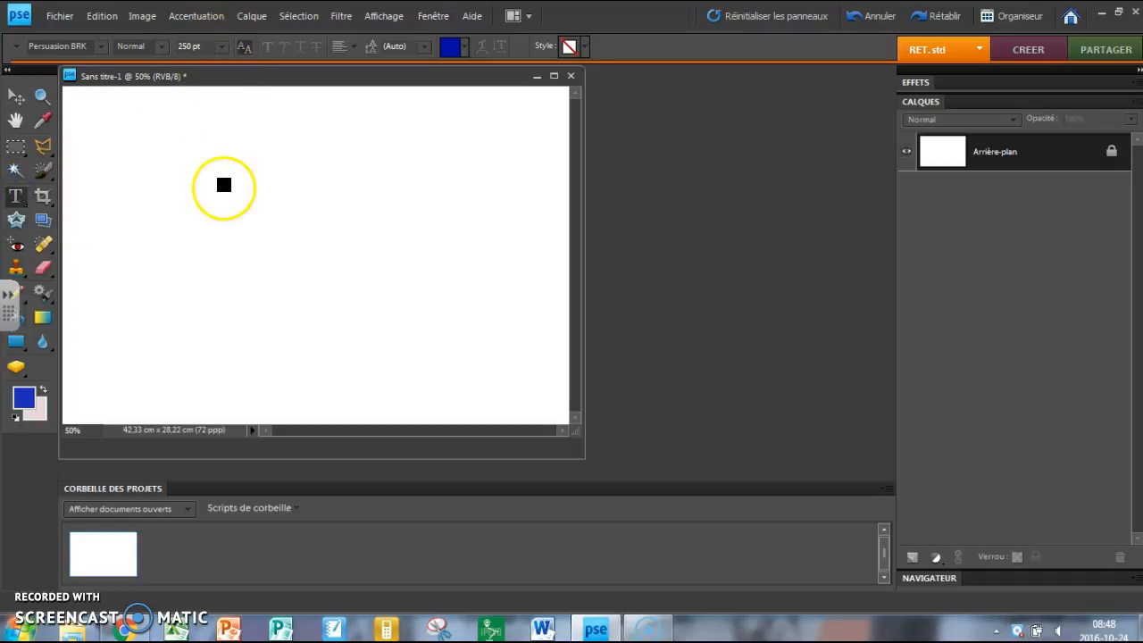
# Add the letter A as a text layer in the upper middle of the blank canvas
pyautogui.click(262, 206)
pyautogui.click(261, 209)
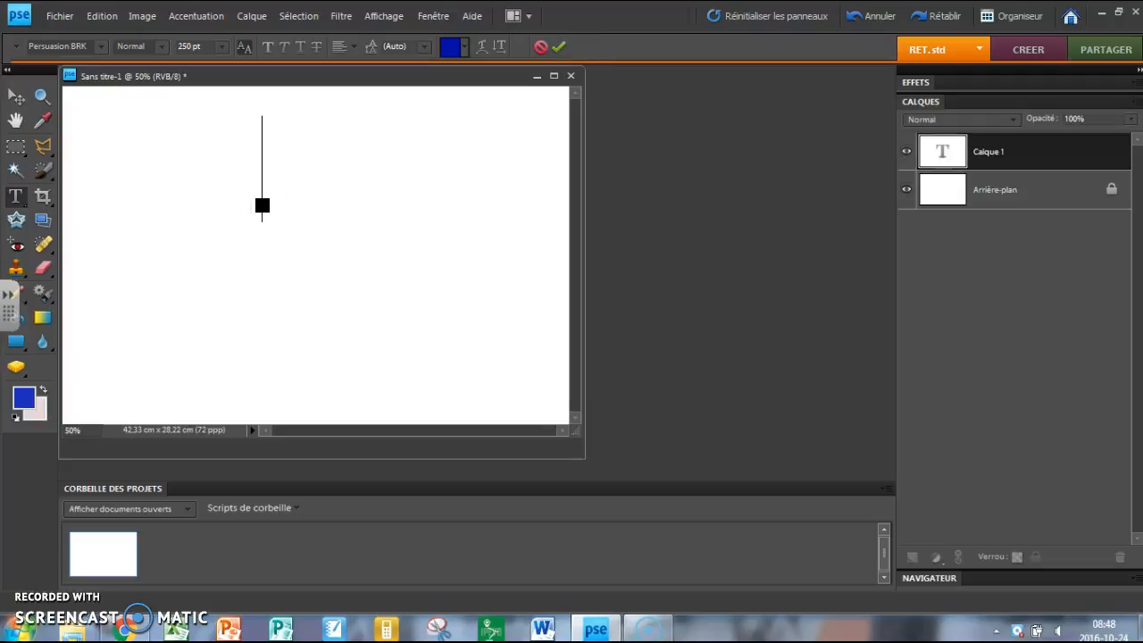
pyautogui.write('A')
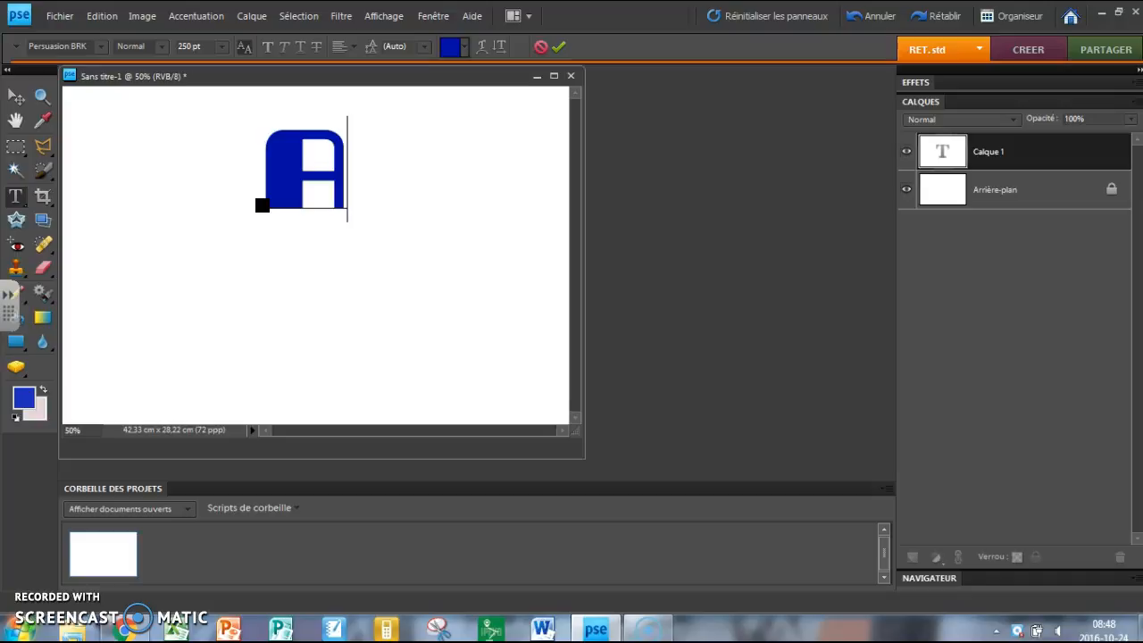
pyautogui.click(548, 51)
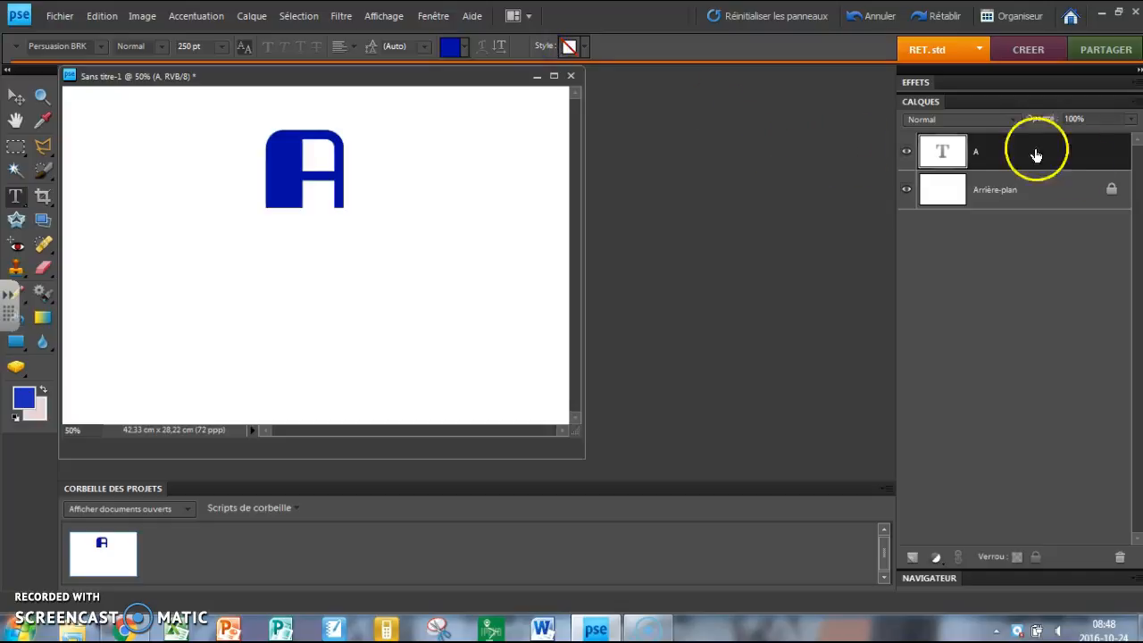
# Duplicate the A text layer, keeping the proposed name
pyautogui.click(1001, 158)
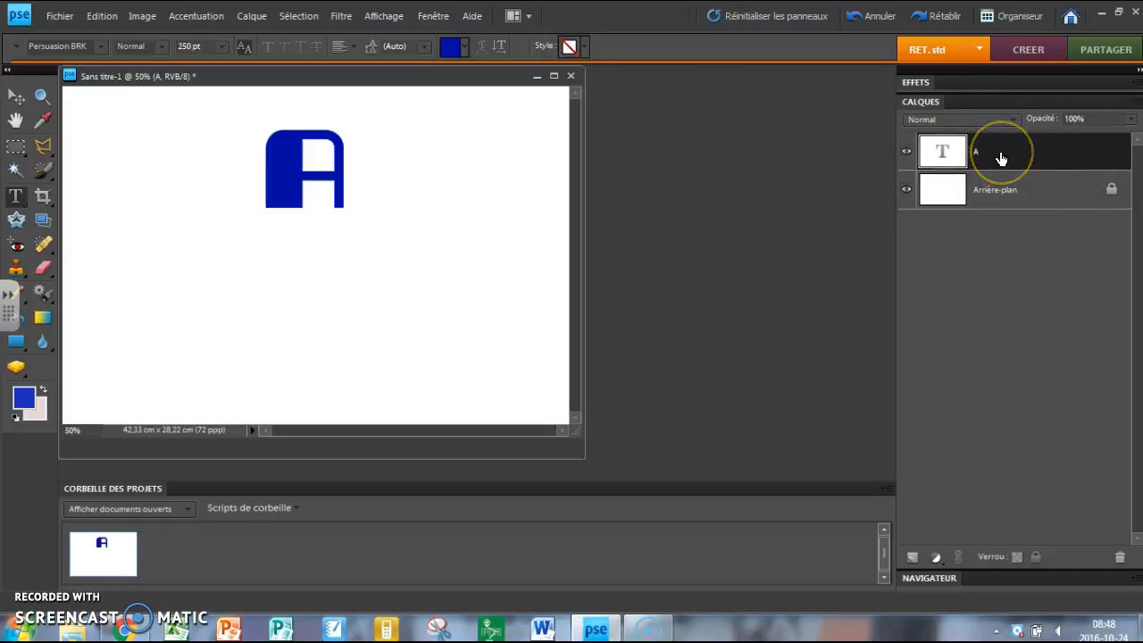
pyautogui.rightClick(1001, 158)
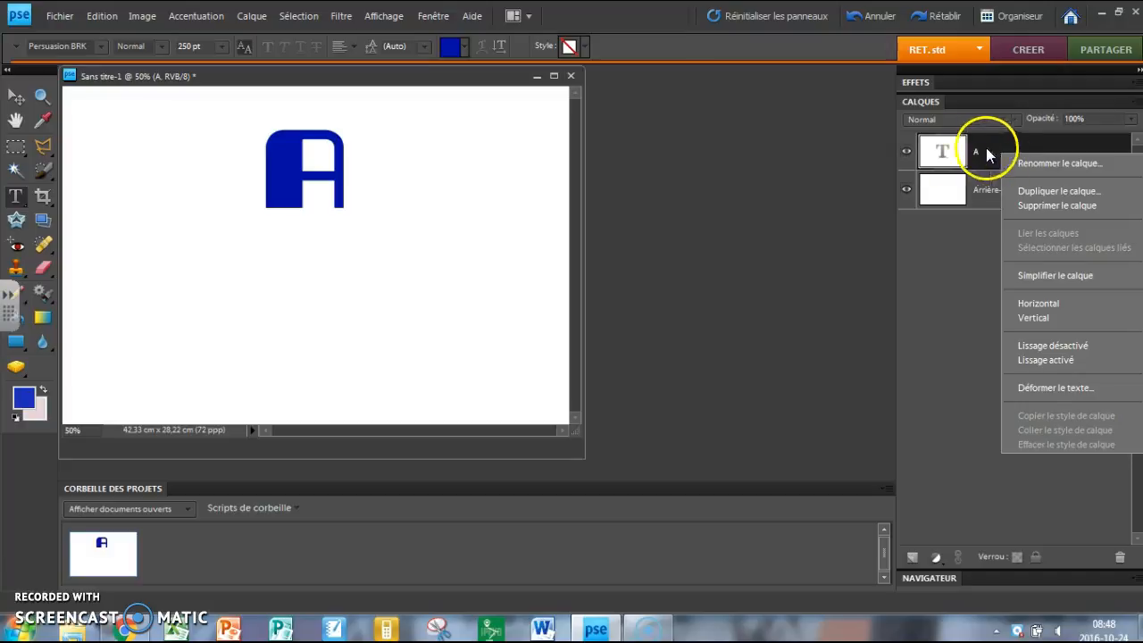
pyautogui.click(1038, 194)
pyautogui.click(703, 189)
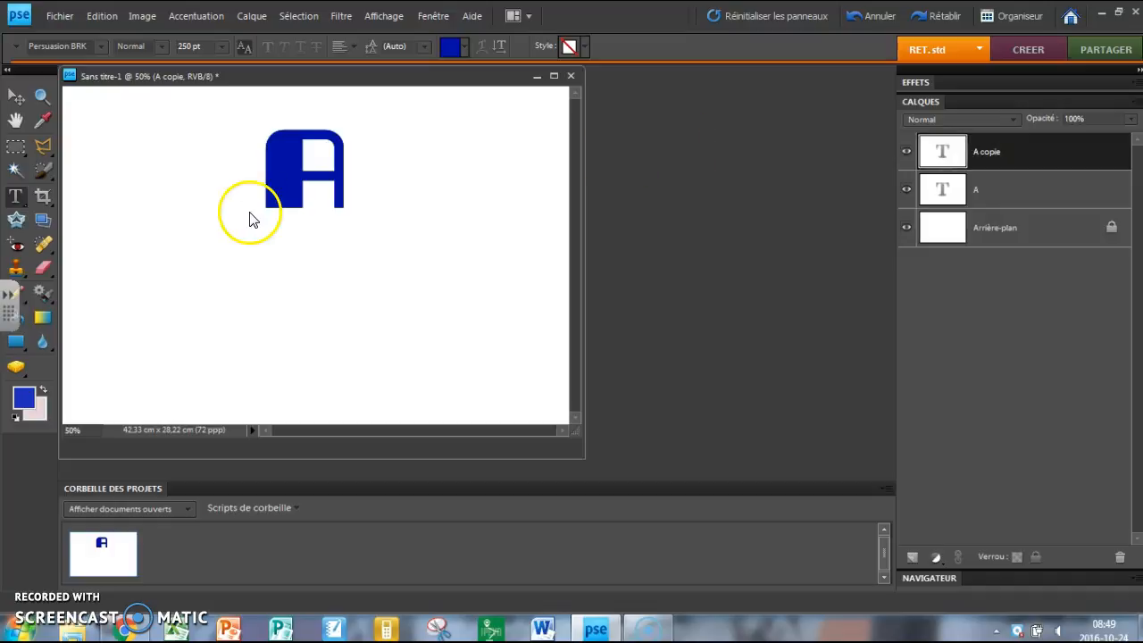
# Enable the outline (Contour) in the layer style settings of the duplicated A layer
pyautogui.click(1026, 153)
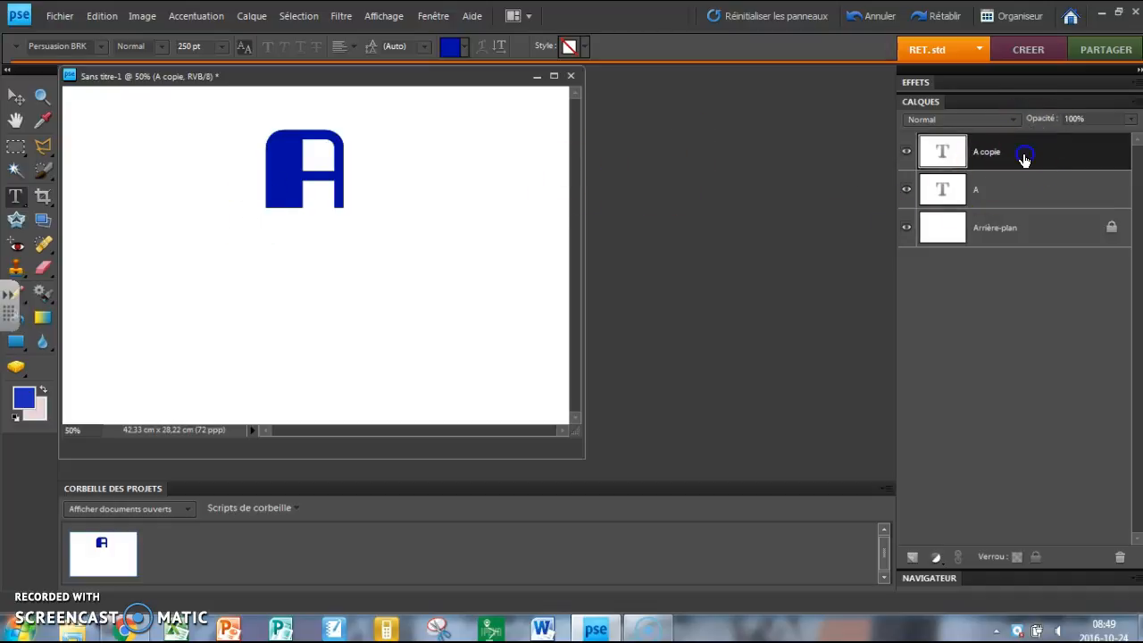
pyautogui.click(250, 17)
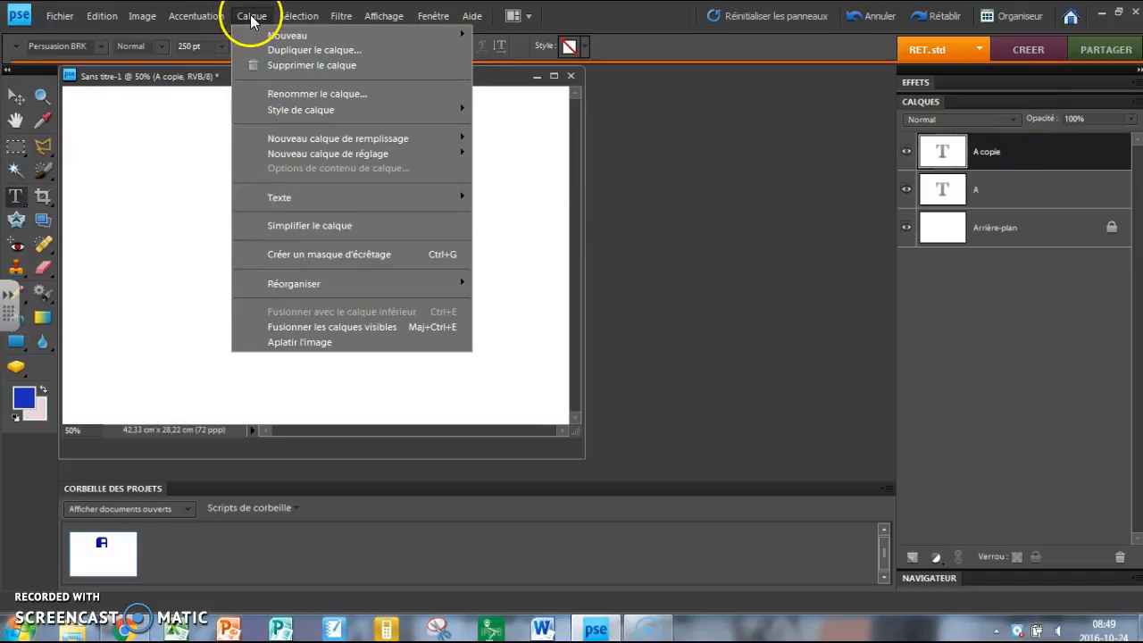
pyautogui.moveTo(299, 110)
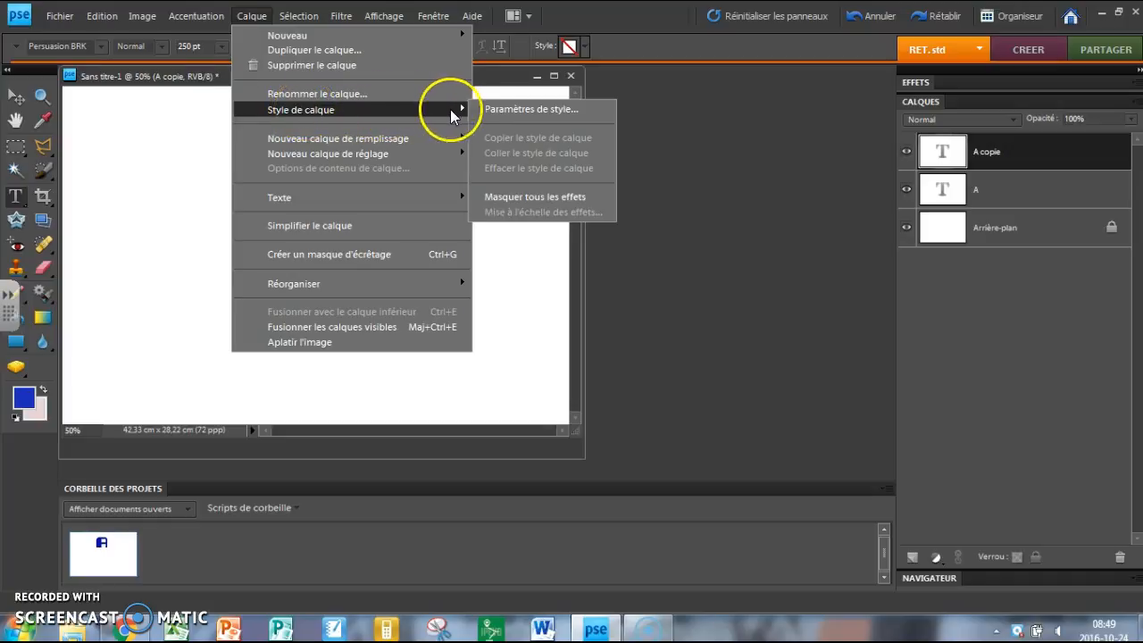
pyautogui.click(498, 109)
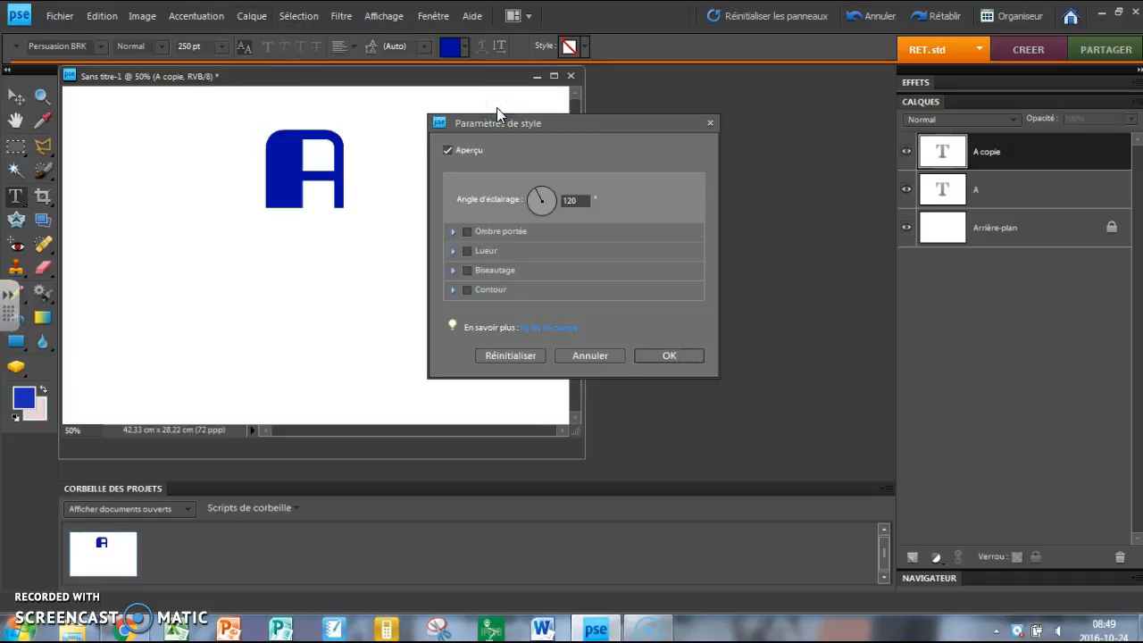
pyautogui.moveTo(579, 118); pyautogui.dragTo(629, 114)
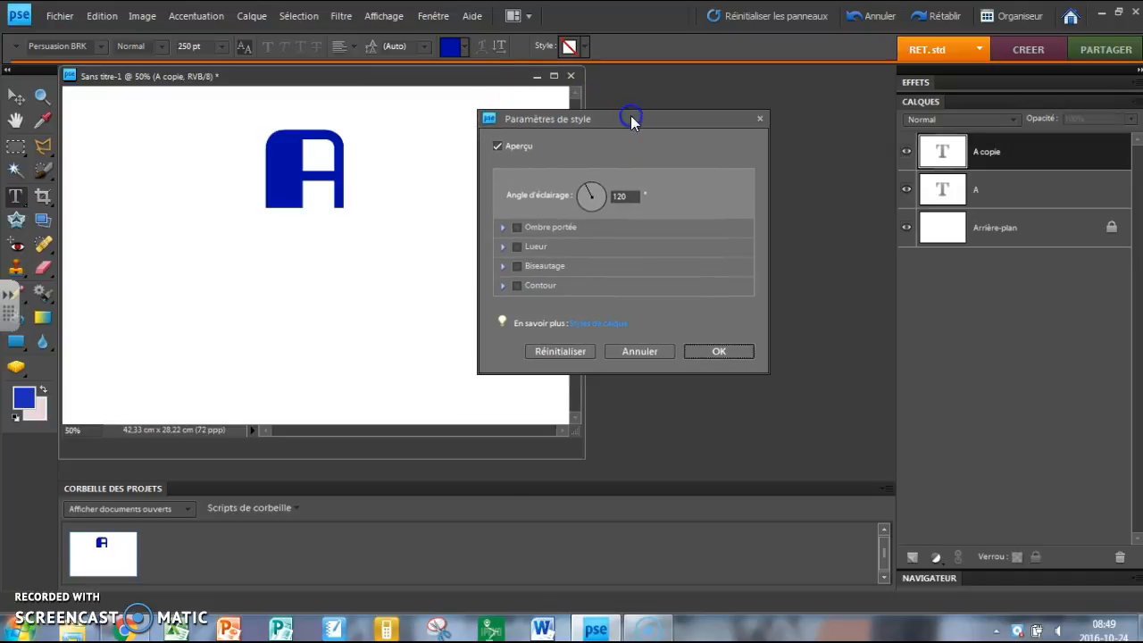
pyautogui.click(517, 286)
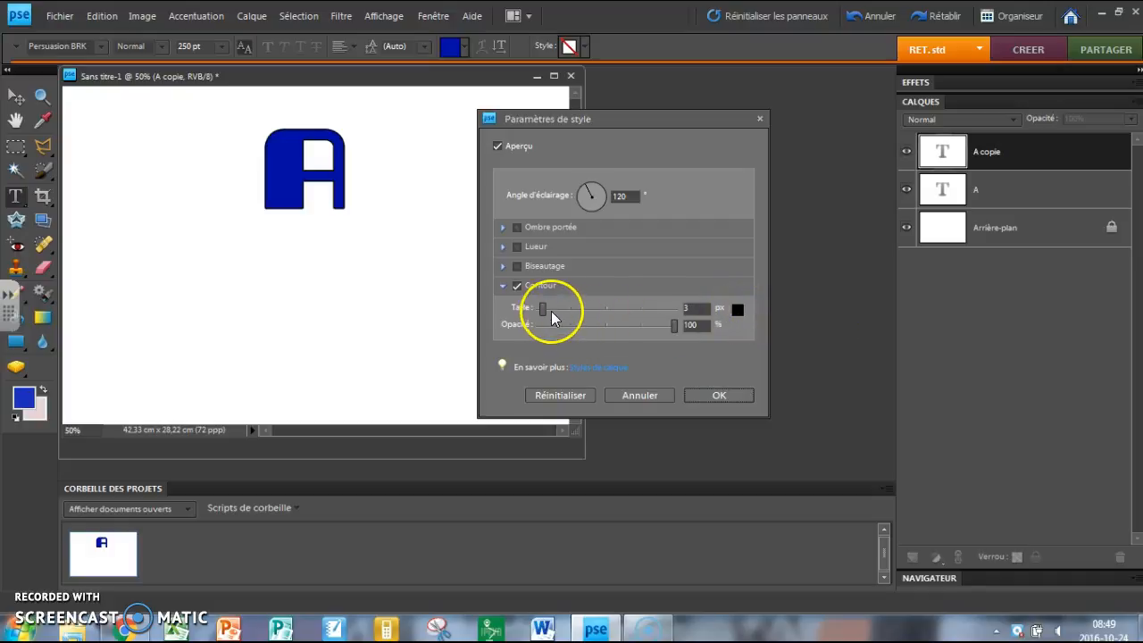
# Colour the duplicate layer's outline red (f21414), set its size to 10 px at 100% opacity, and apply the style
pyautogui.click(738, 309)
pyautogui.click(565, 185)
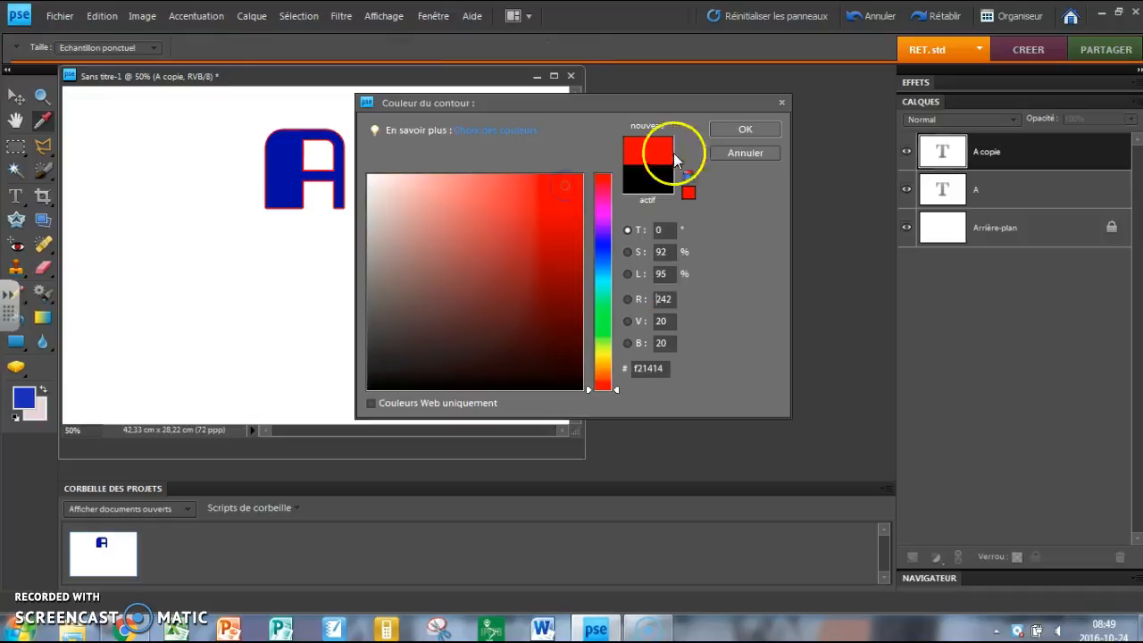
pyautogui.click(734, 129)
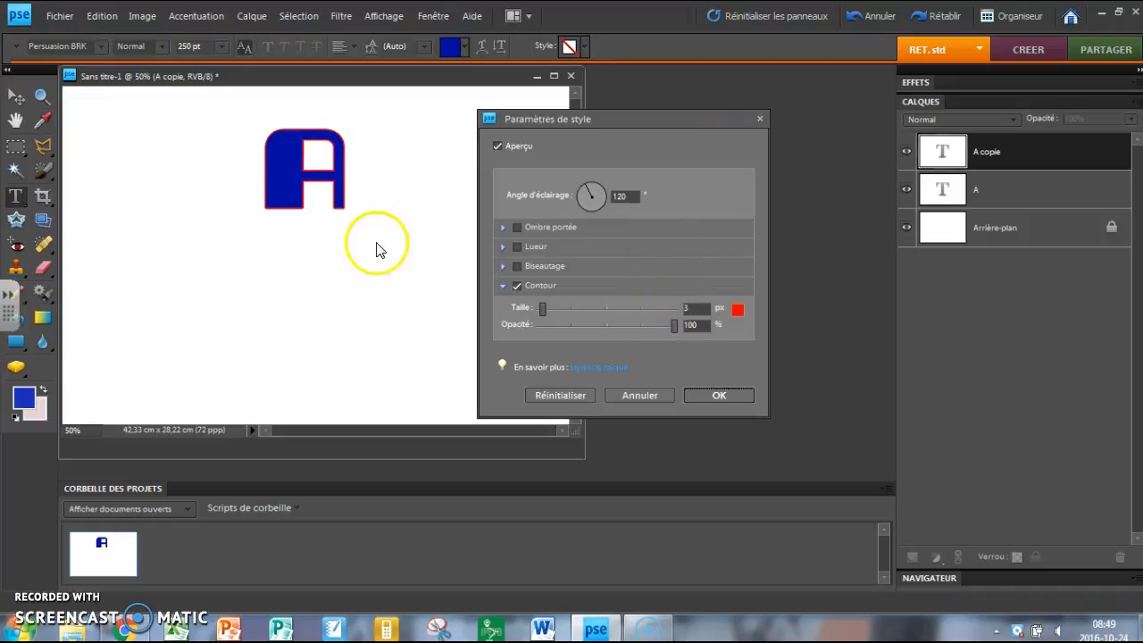
pyautogui.moveTo(542, 309); pyautogui.dragTo(548, 309)
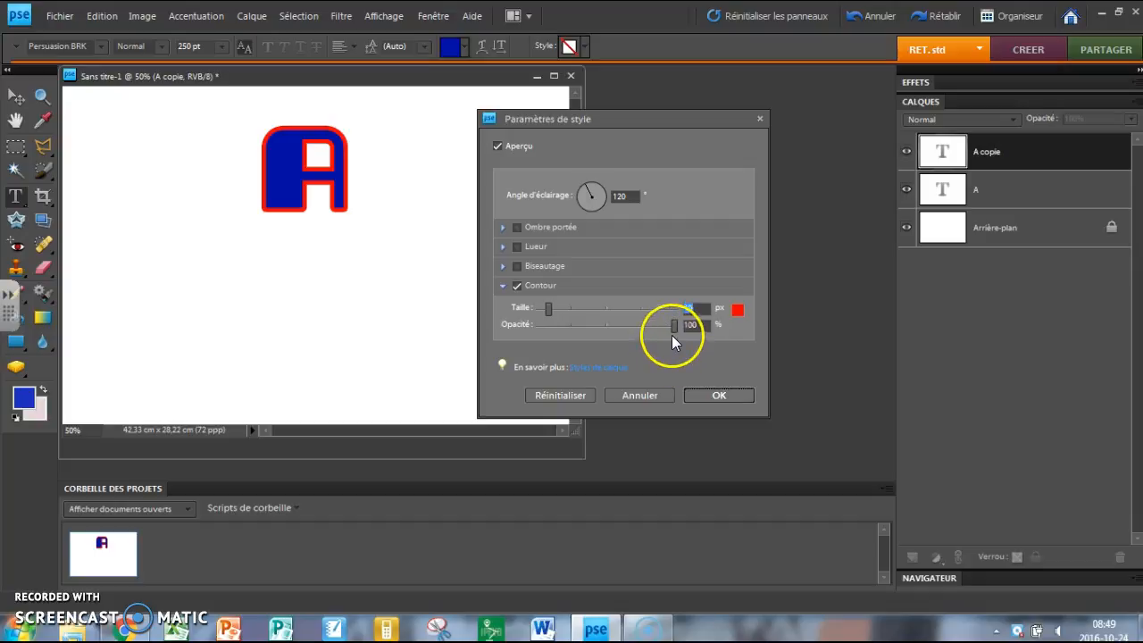
pyautogui.moveTo(674, 326); pyautogui.dragTo(688, 362)
pyautogui.click(722, 394)
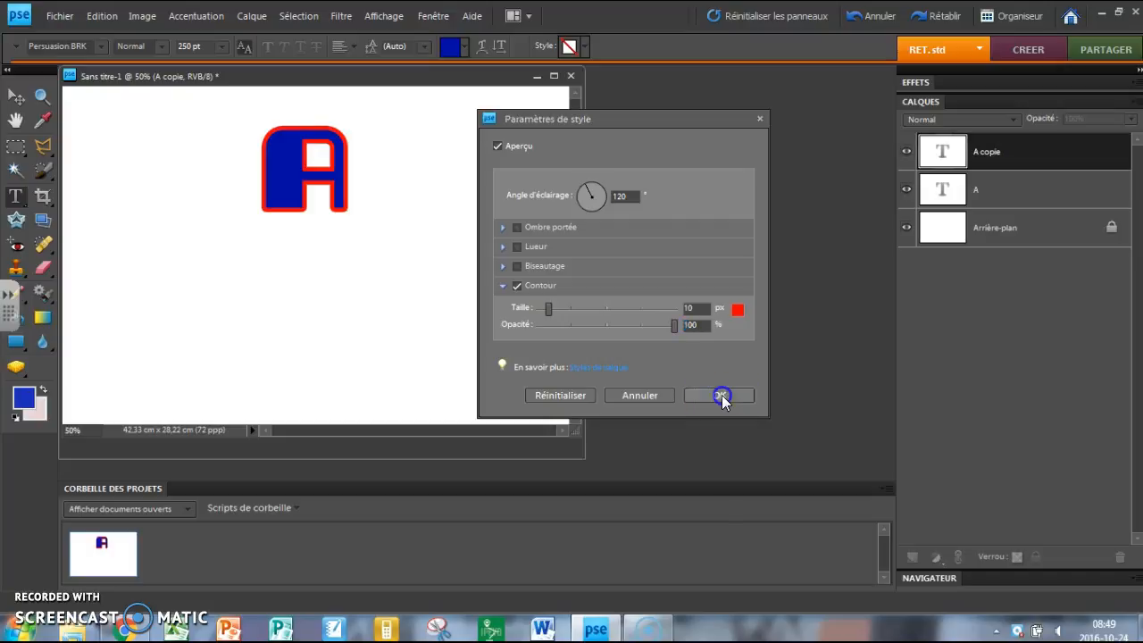
# Enable the outline (Contour) in the layer style settings of the original A layer
pyautogui.click(1069, 196)
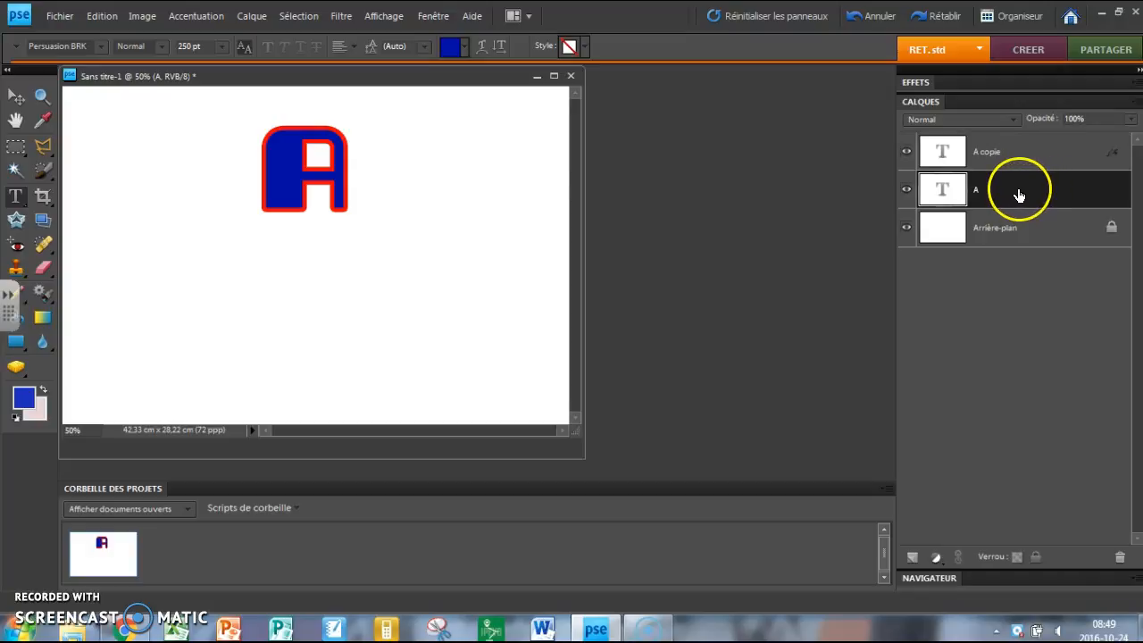
pyautogui.click(241, 27)
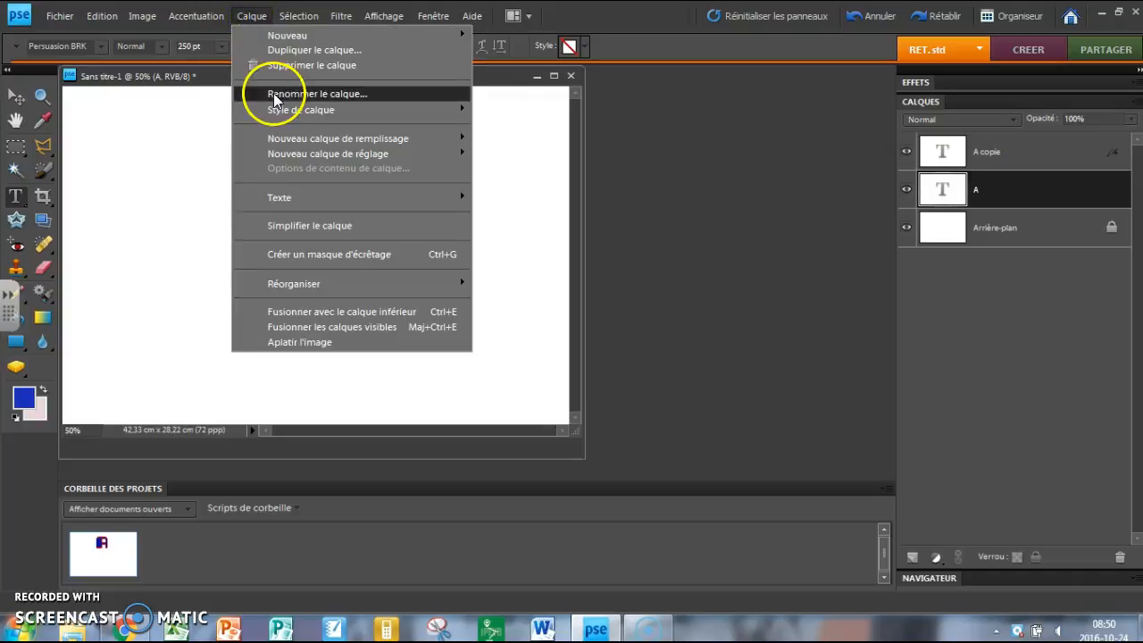
pyautogui.moveTo(312, 111)
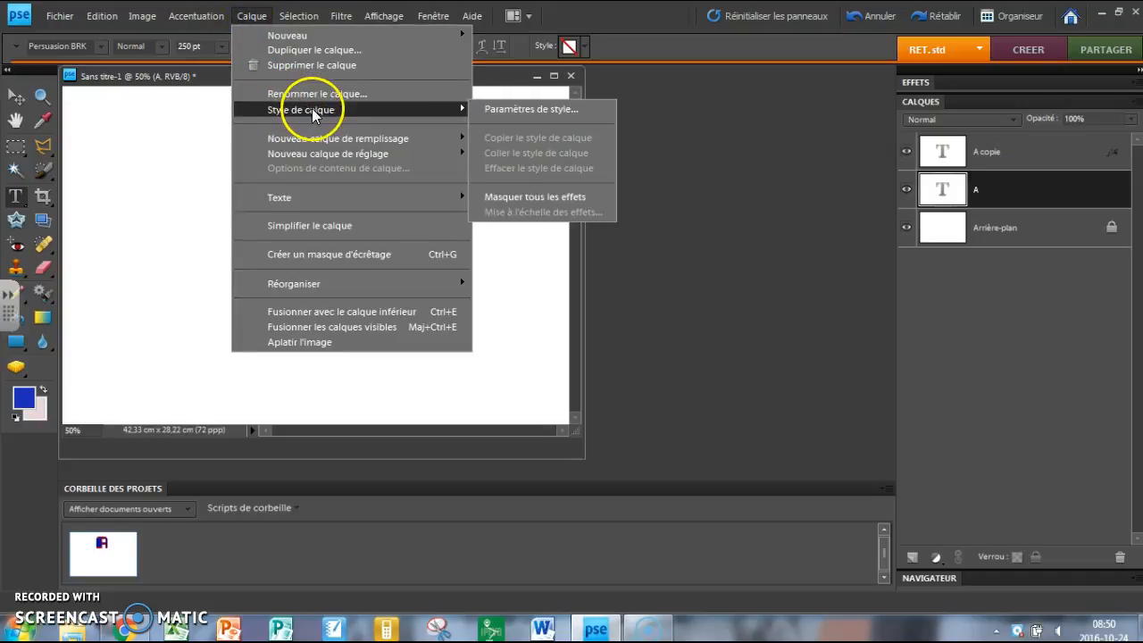
pyautogui.click(490, 110)
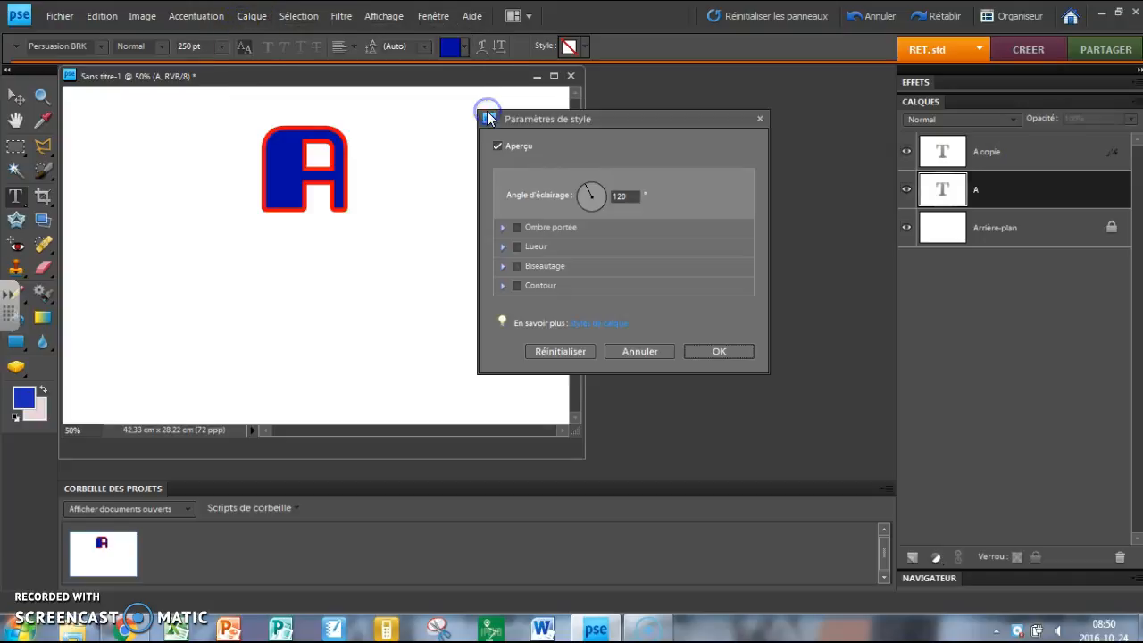
pyautogui.click(516, 284)
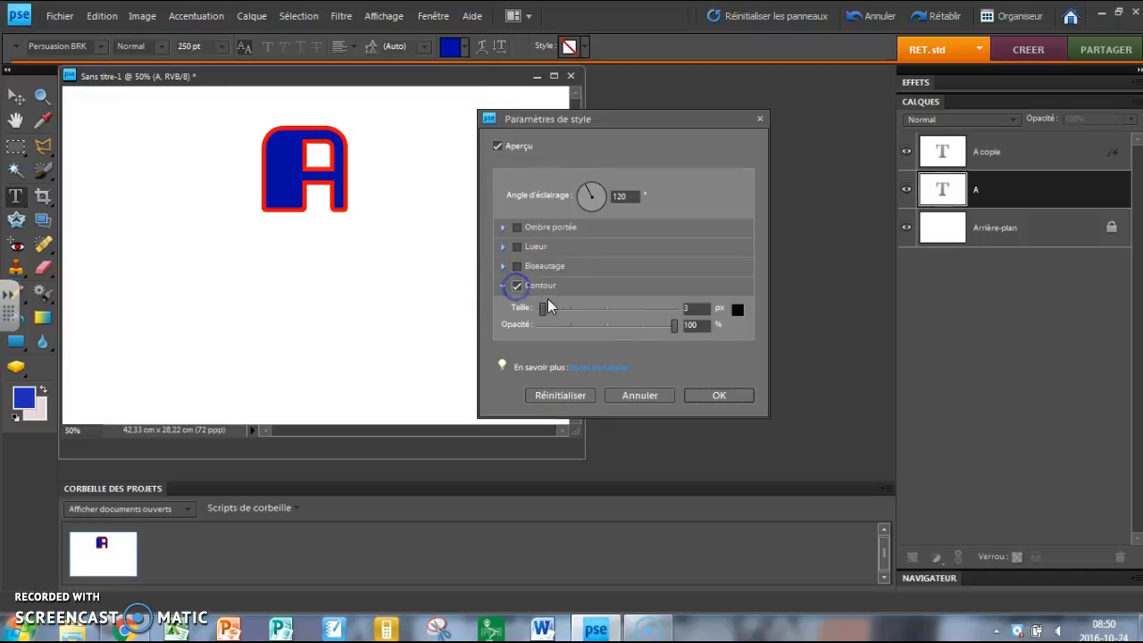
# Colour the original A layer's outline yellow (f6e80c), set its size to 21 px, and apply the style
pyautogui.click(739, 309)
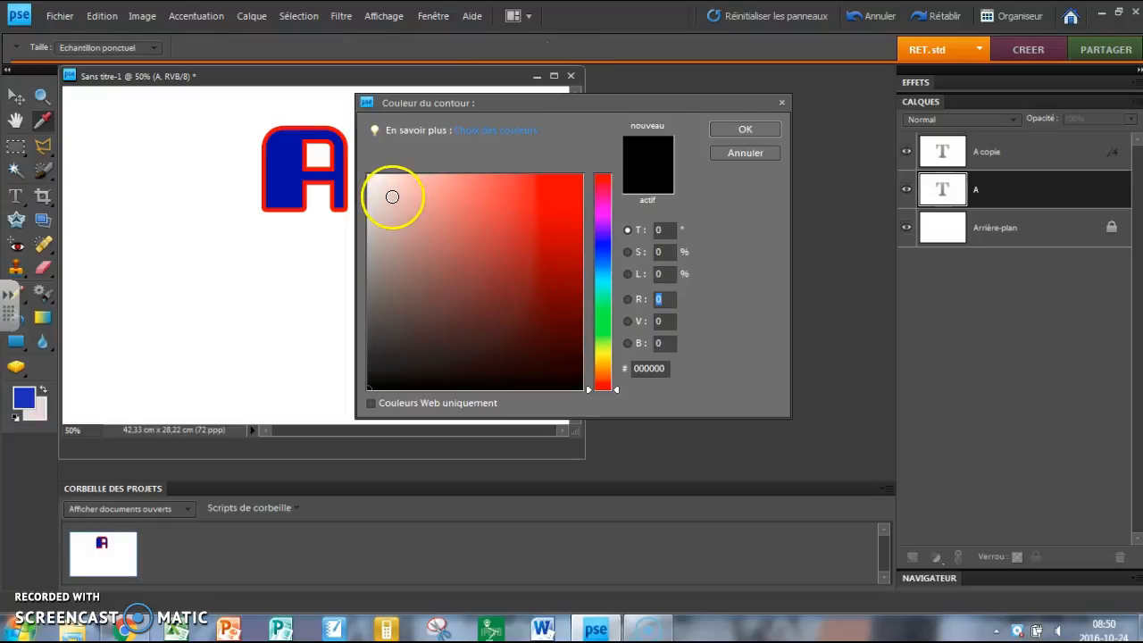
pyautogui.click(606, 355)
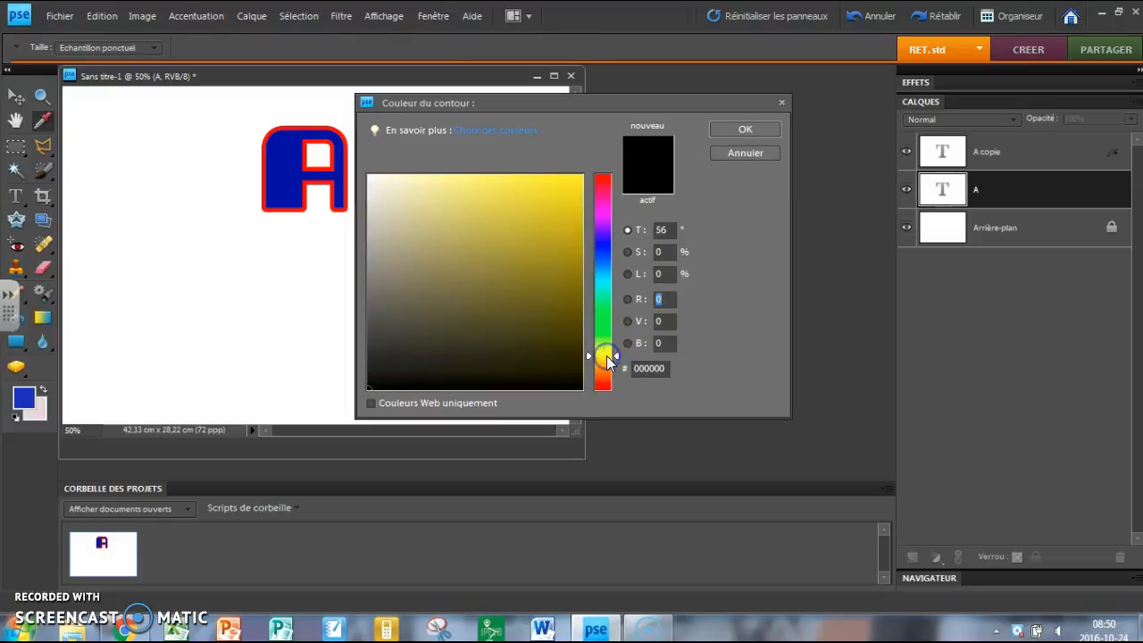
pyautogui.click(572, 183)
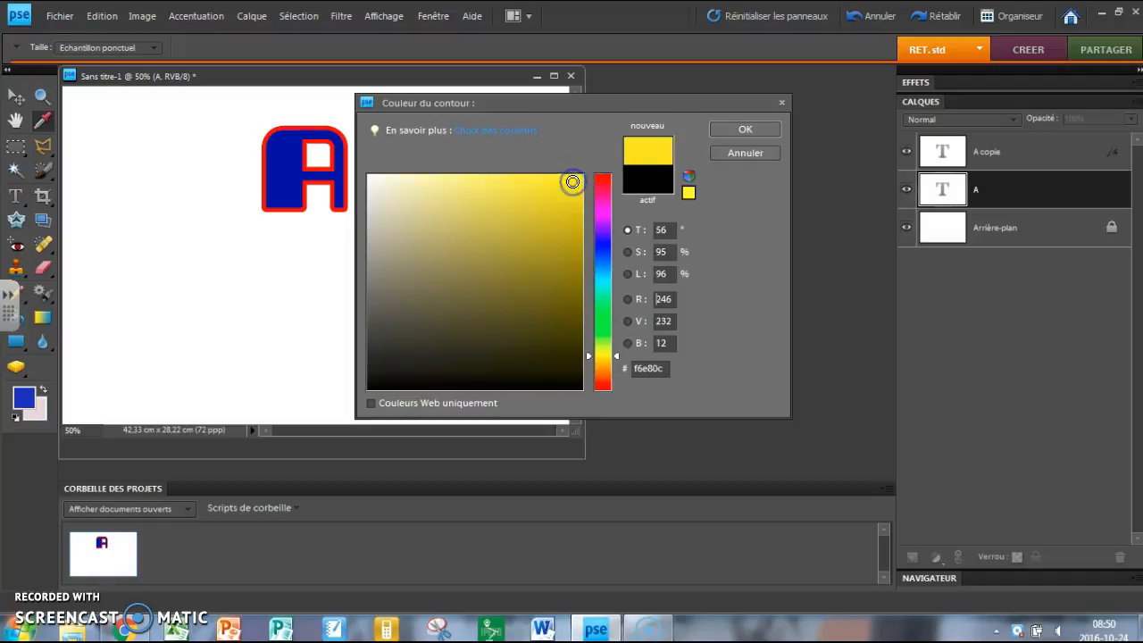
pyautogui.click(734, 129)
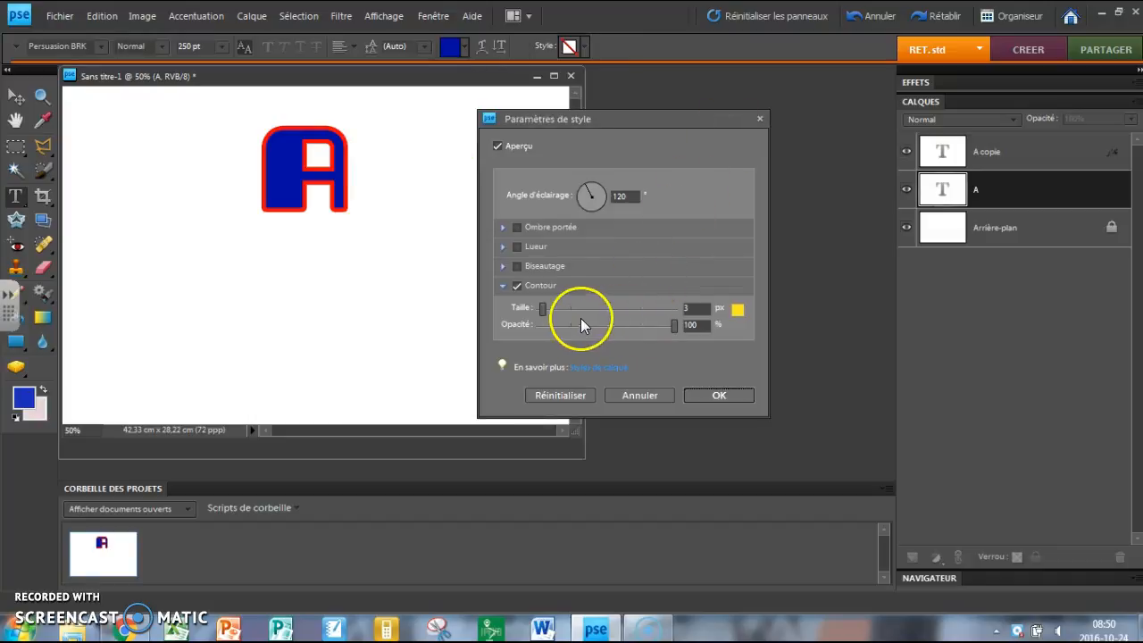
pyautogui.moveTo(546, 306); pyautogui.dragTo(552, 306)
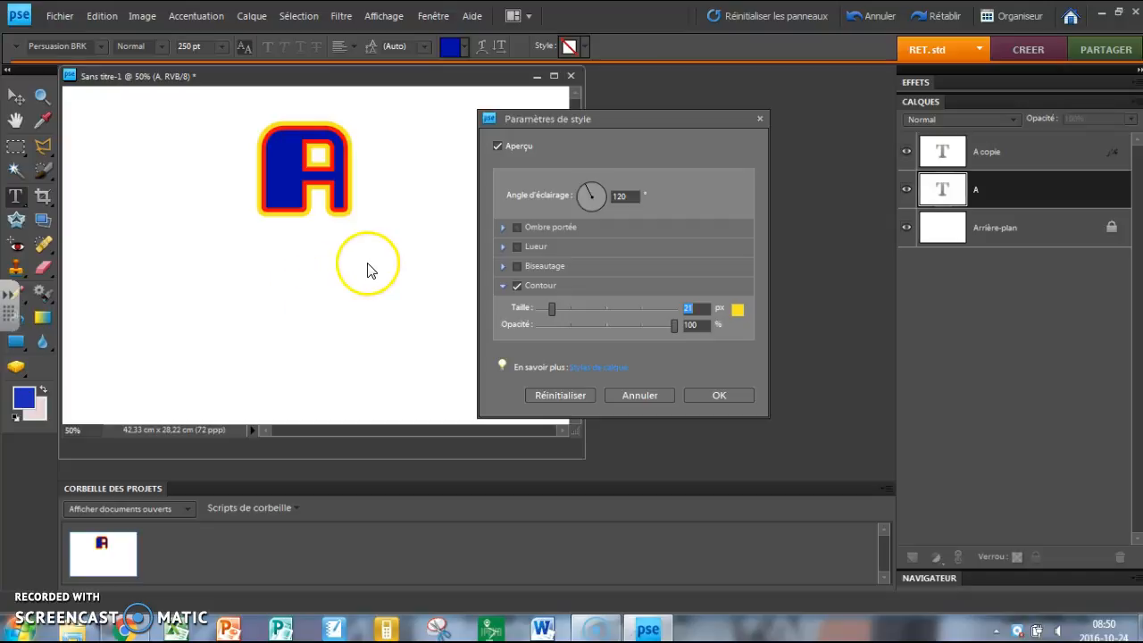
pyautogui.click(722, 396)
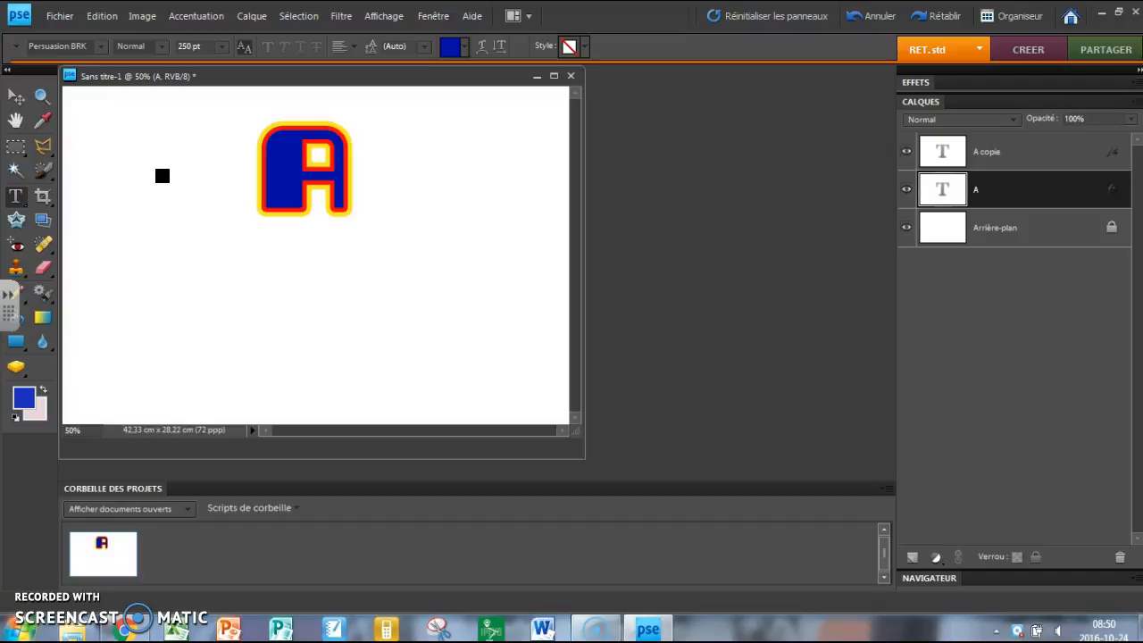
# Reopen the original A layer's style settings and enable the drop shadow (Ombre portée)
pyautogui.click(252, 16)
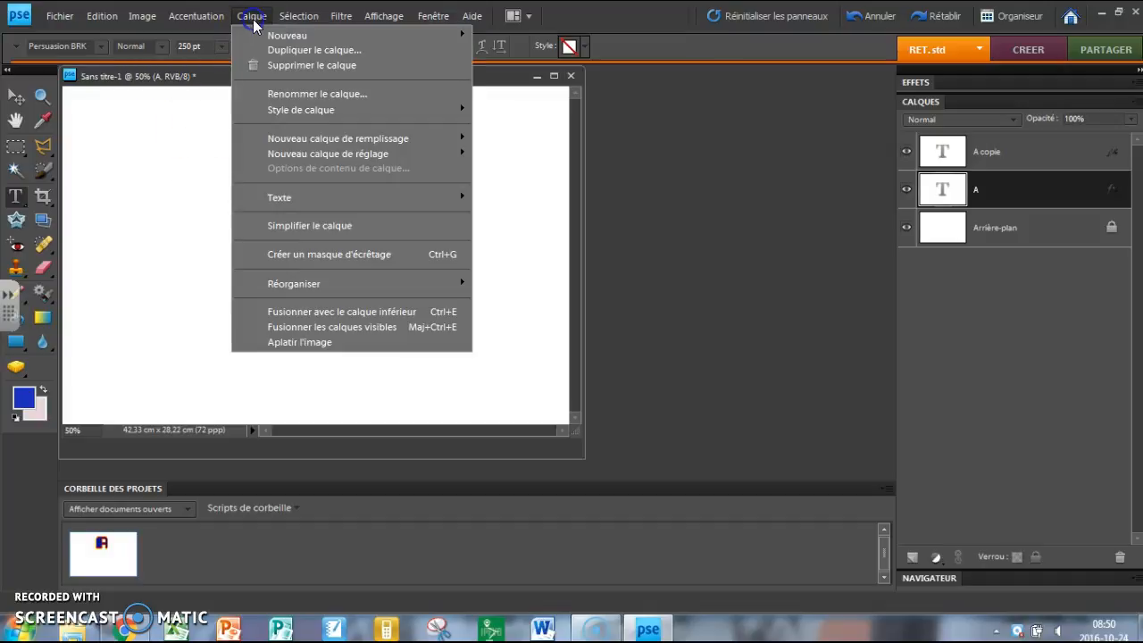
pyautogui.moveTo(277, 140)
pyautogui.moveTo(301, 109)
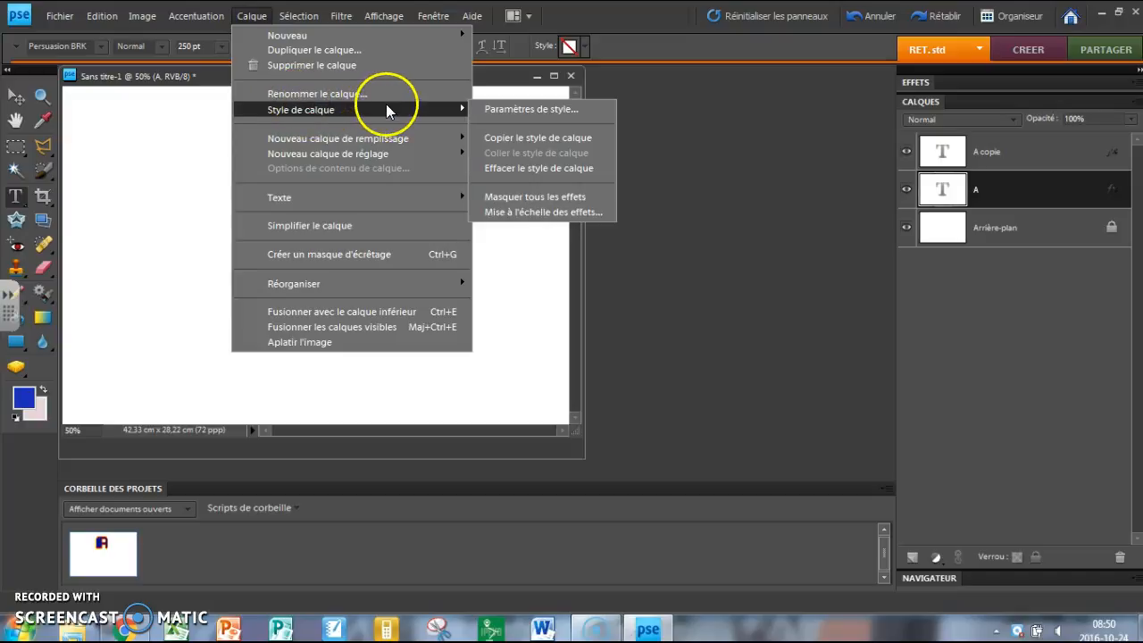
pyautogui.click(498, 109)
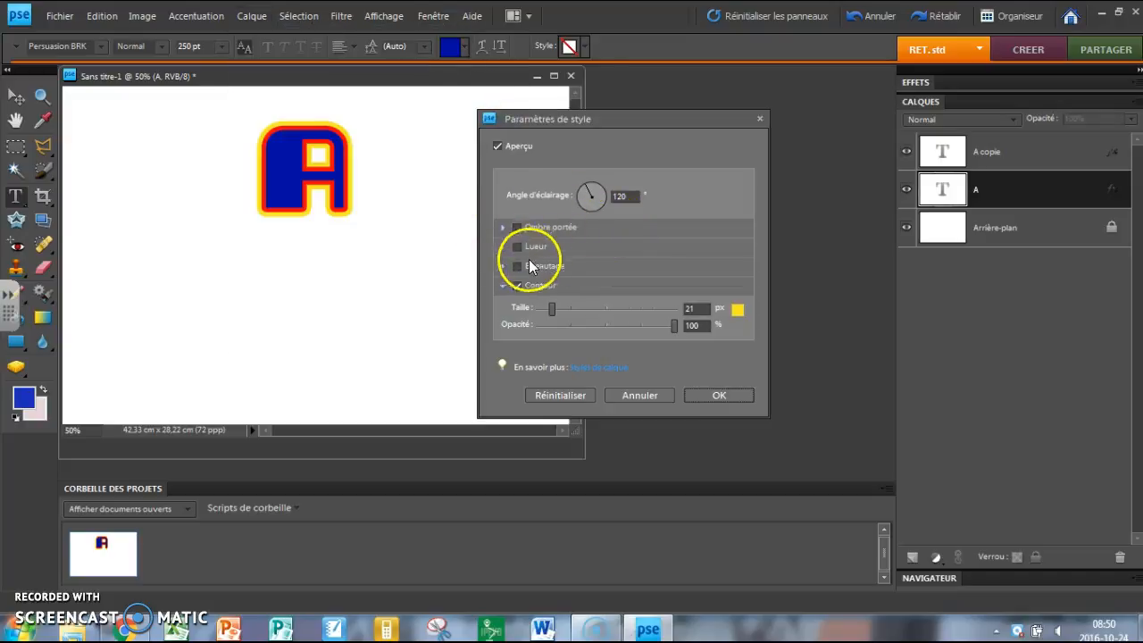
pyautogui.click(518, 227)
# Set the drop shadow's size to 48 px, distance to 71 px and opacity to 100%, with a lighting angle of -156°
pyautogui.moveTo(547, 248); pyautogui.dragTo(669, 280)
pyautogui.moveTo(581, 252); pyautogui.dragTo(564, 260)
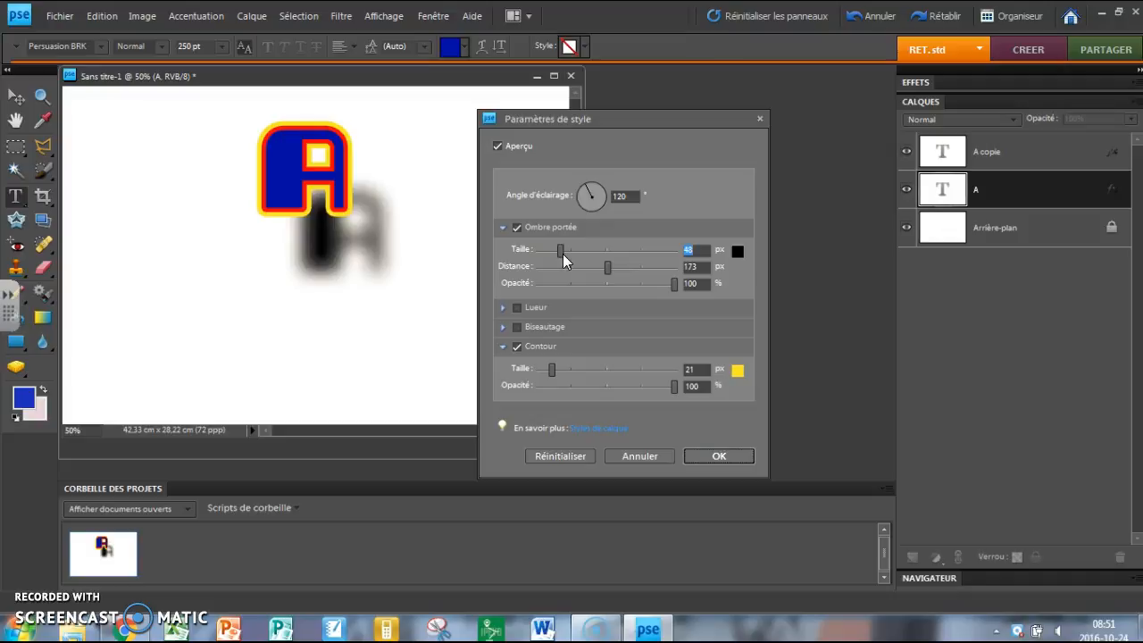
pyautogui.moveTo(606, 267); pyautogui.dragTo(592, 267)
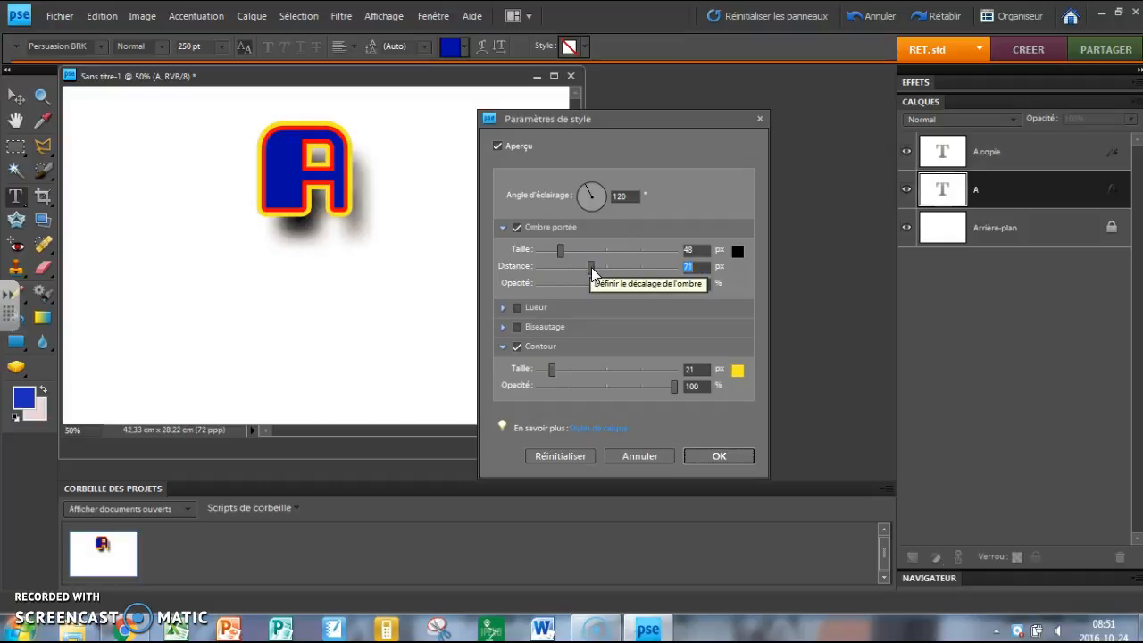
pyautogui.click(586, 194)
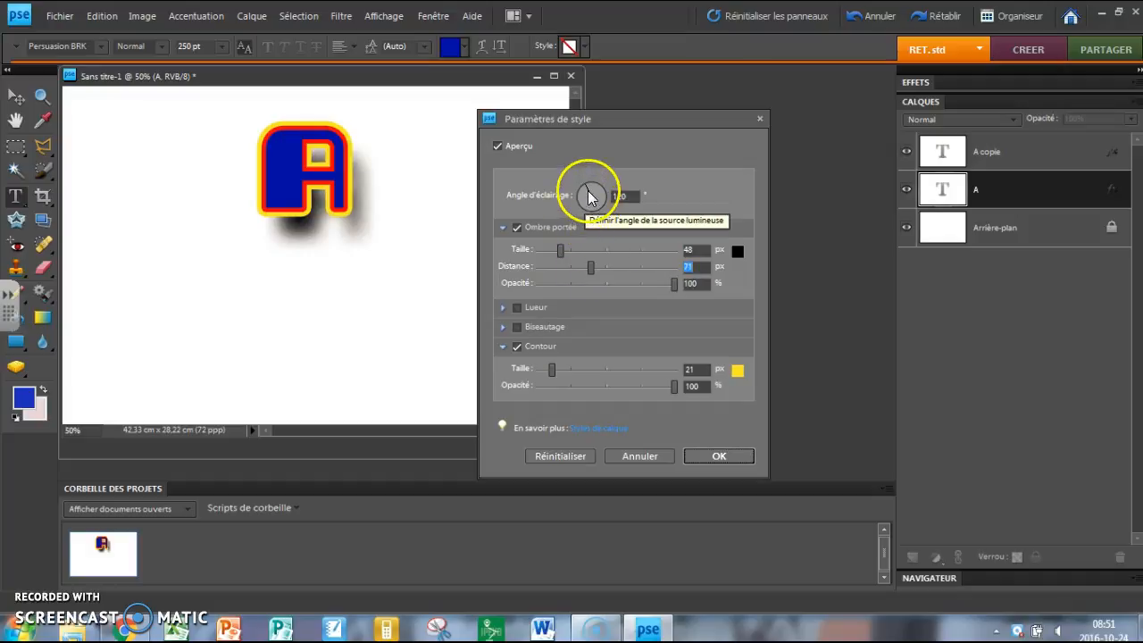
pyautogui.moveTo(586, 194)
pyautogui.mouseDown()
pyautogui.moveTo(587, 219)
pyautogui.moveTo(619, 234)
pyautogui.moveTo(628, 207)
pyautogui.moveTo(603, 183)
pyautogui.moveTo(571, 195)
pyautogui.moveTo(586, 204)
pyautogui.mouseUp()
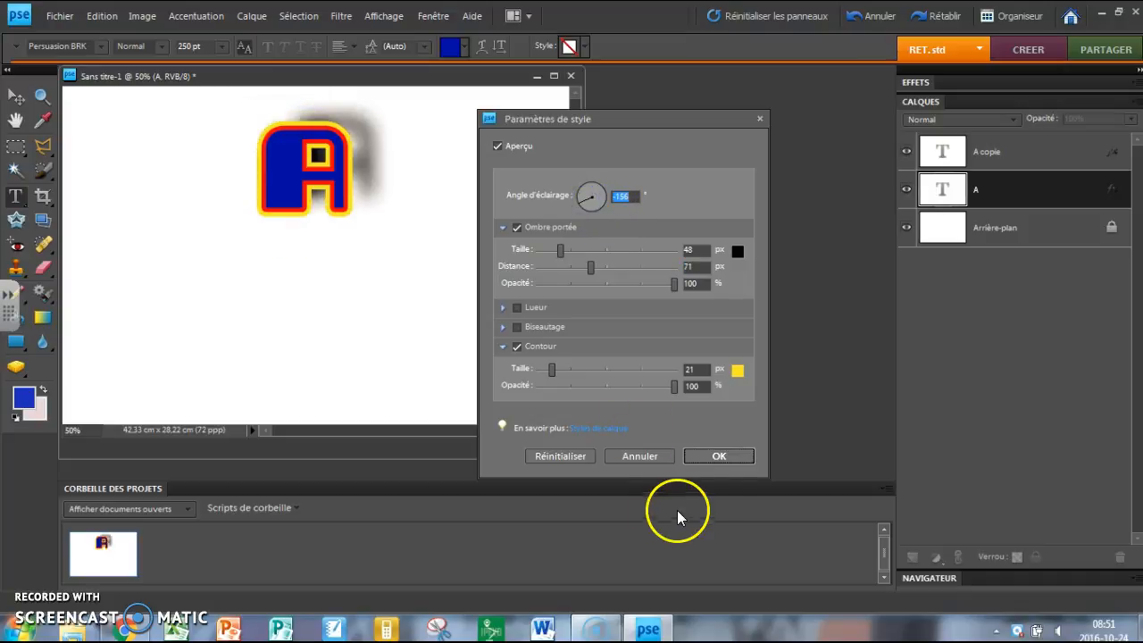